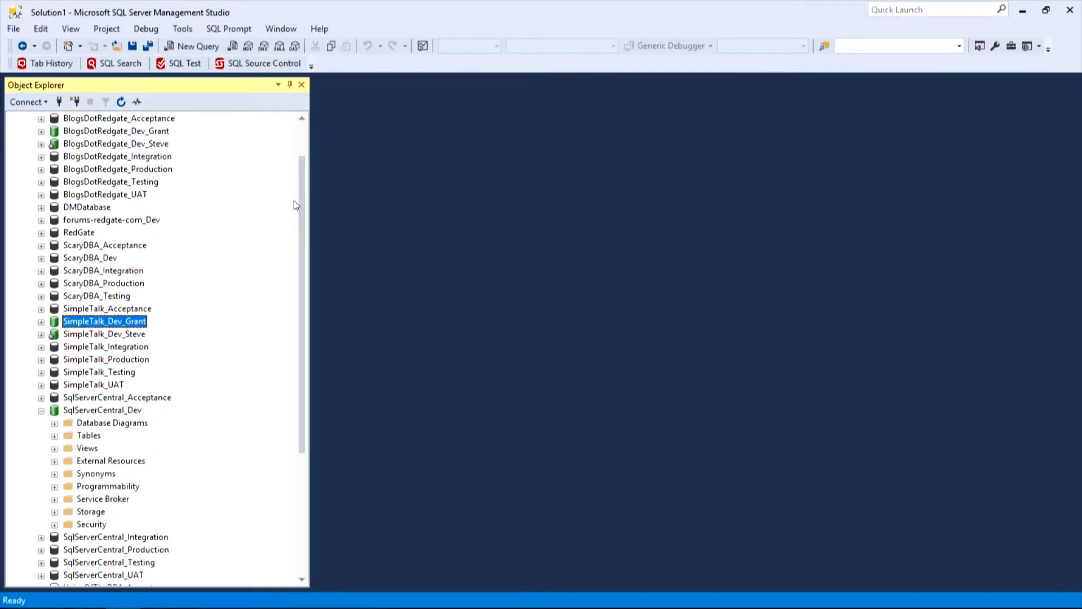
Open the object locking setup page from the dbo.Articles table of the SqlServerCentral_Dev database.
click(54, 436)
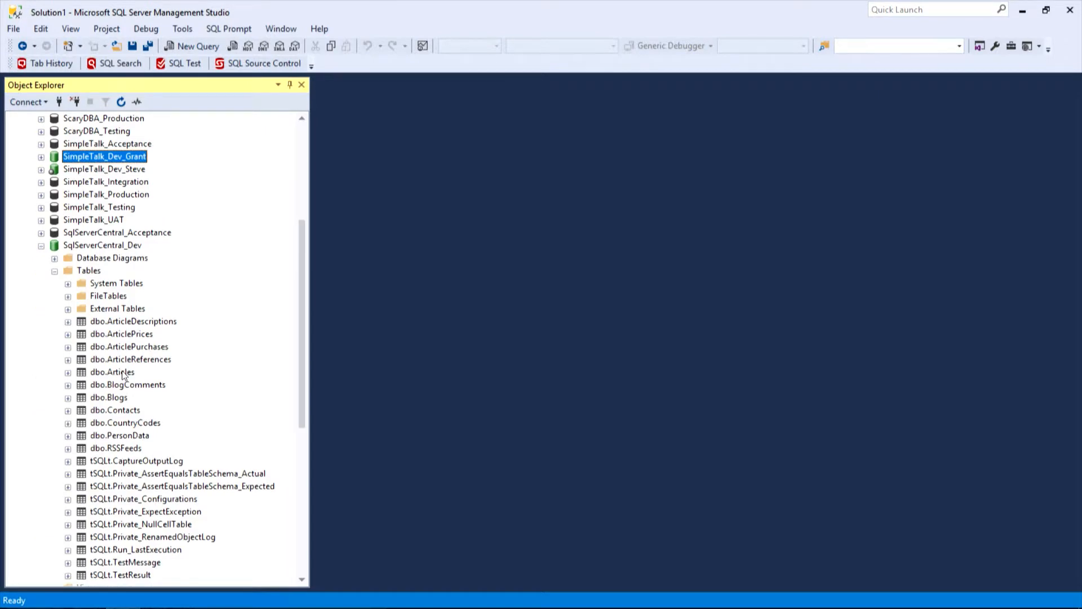
right_click(124, 373)
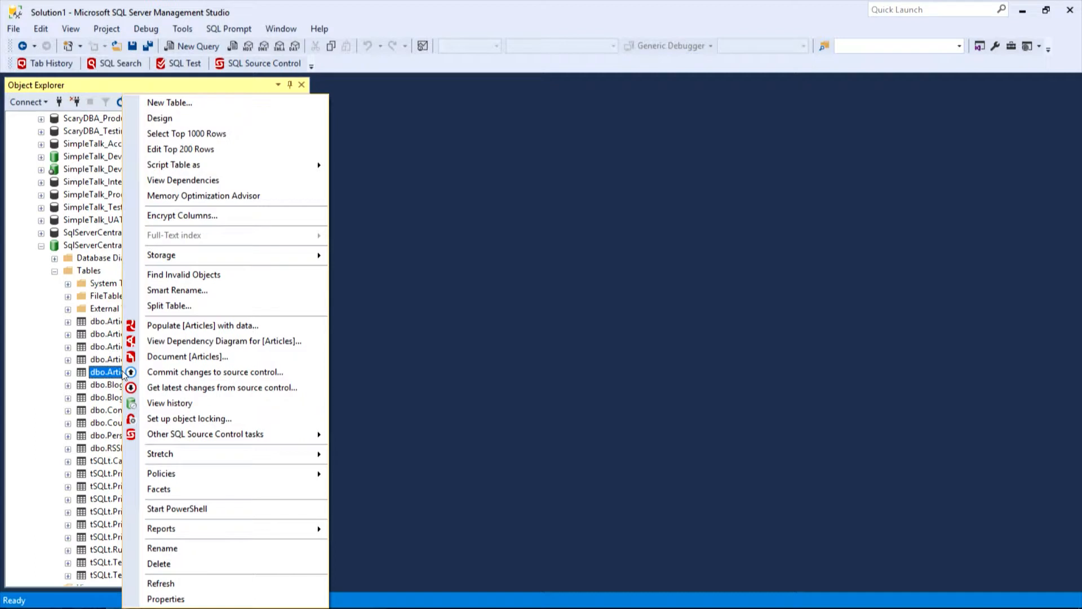
click(198, 422)
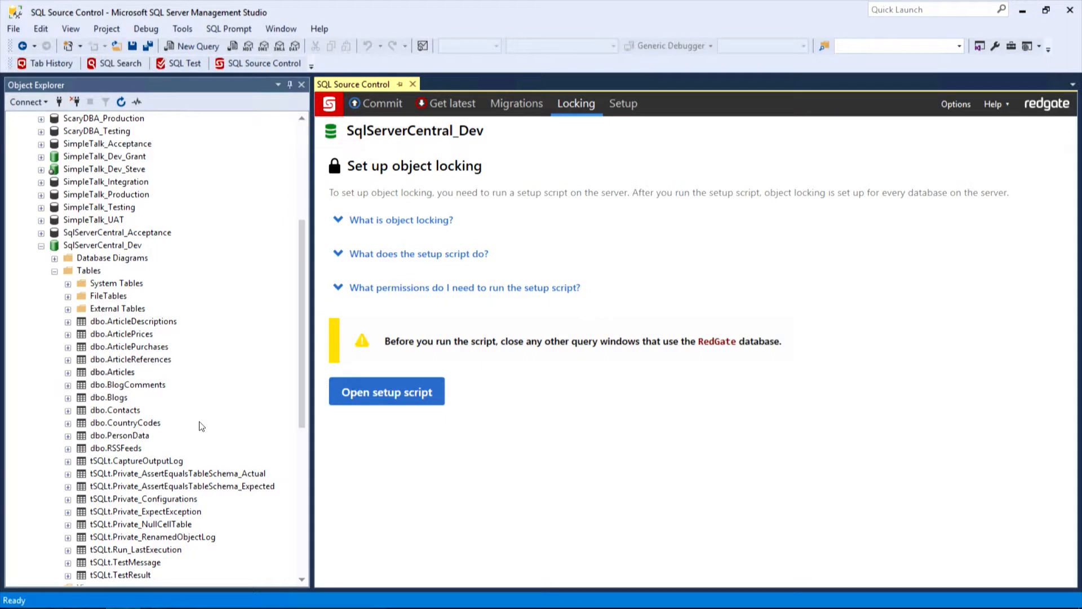
Expand the explanations of object locking, what the setup script does, and which permissions it needs.
click(339, 221)
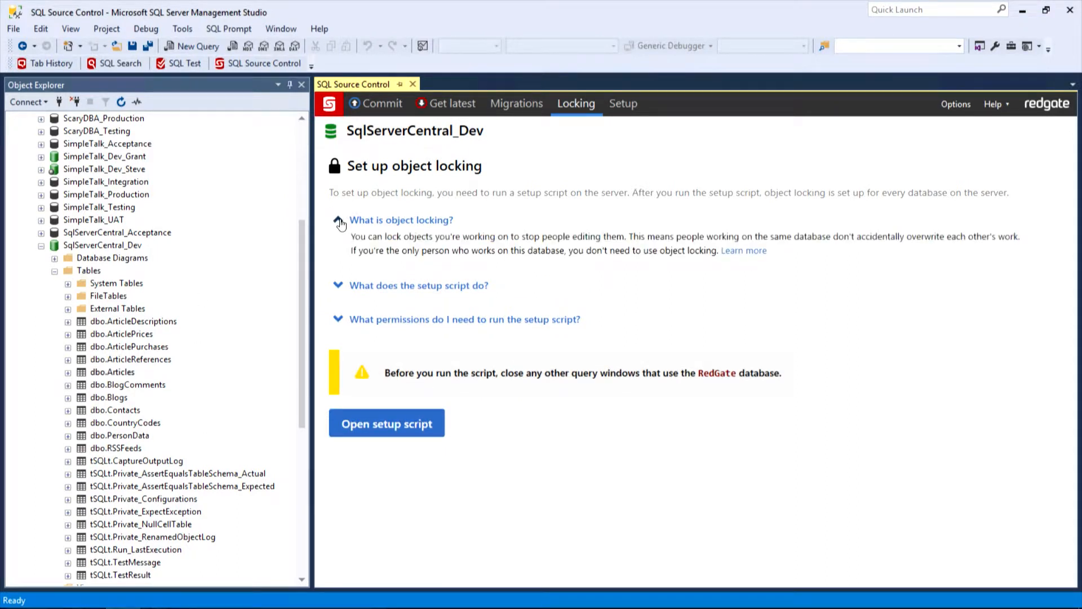
click(338, 286)
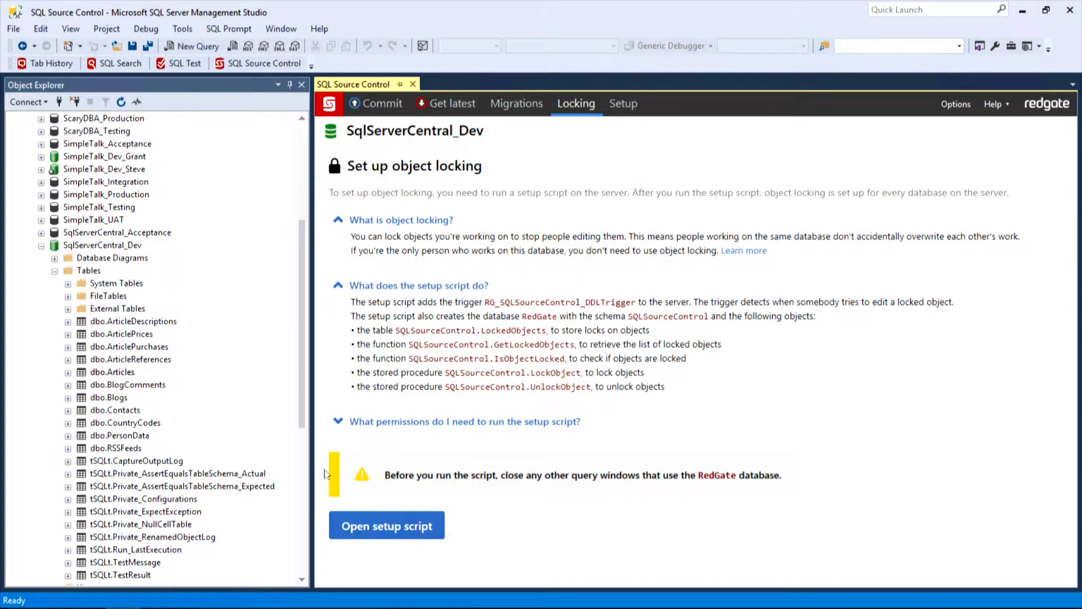
click(340, 424)
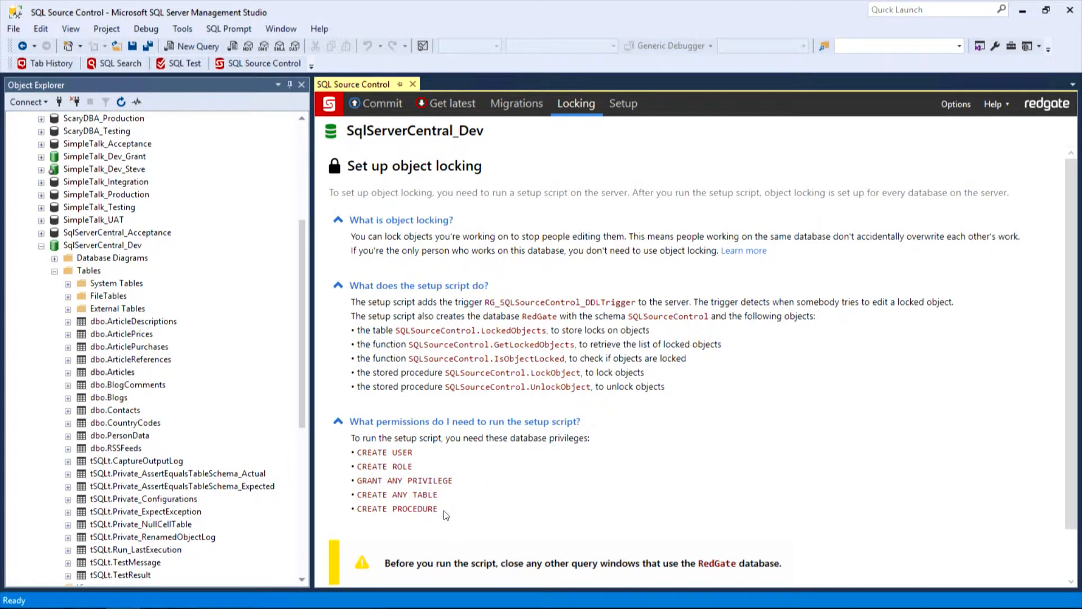
Open the object locking setup script and execute it on the server.
drag(1072, 295, 1067, 378)
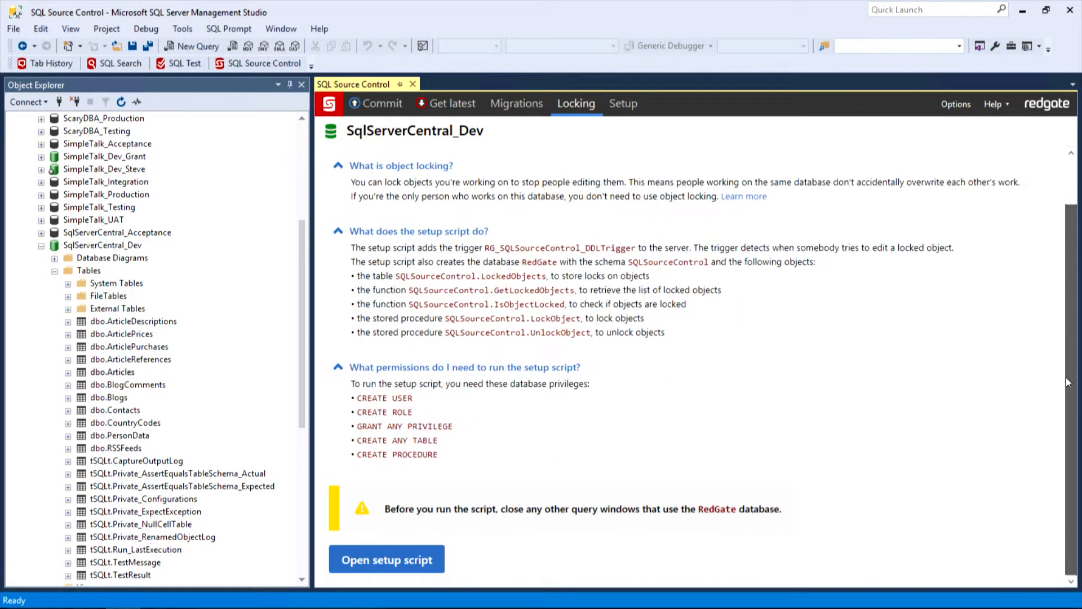
click(363, 560)
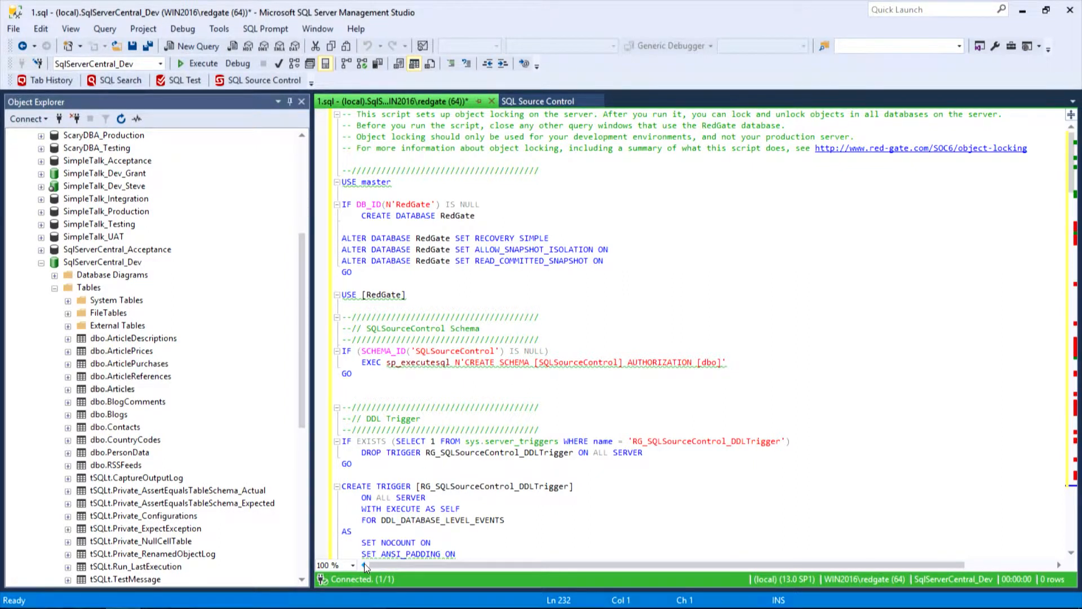
click(591, 172)
click(198, 62)
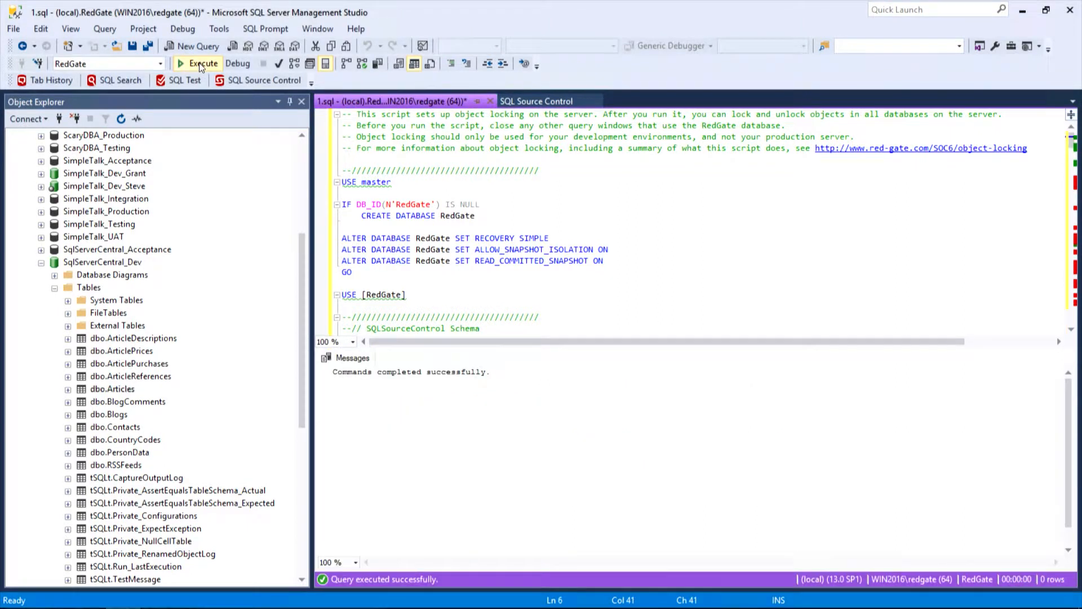
Lock the dbo.Contacts table in the RedgateUniversity_Dev database.
mouse_move(699, 5)
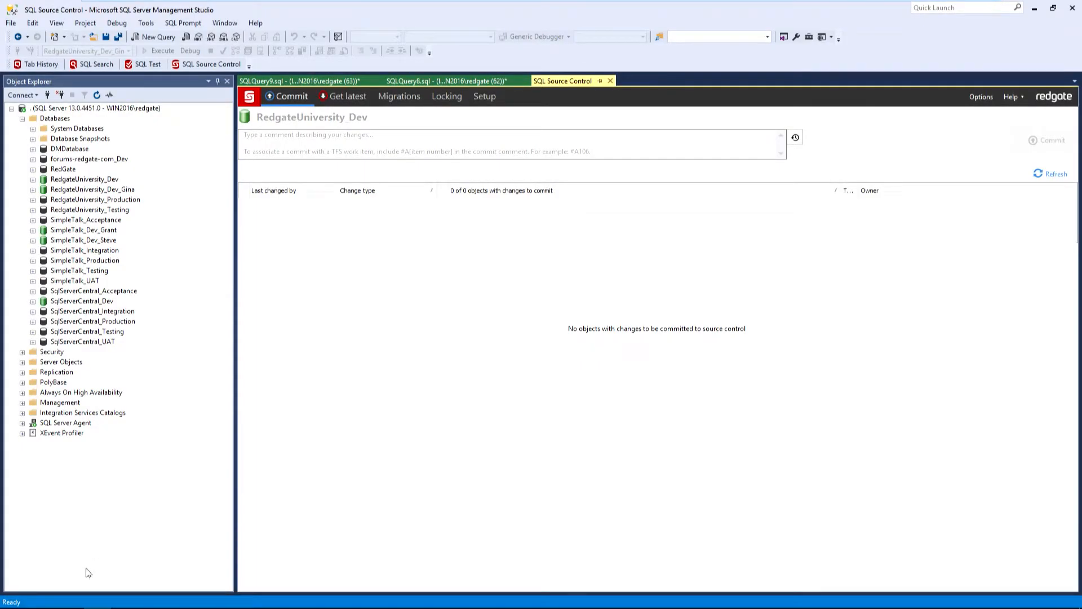
click(33, 180)
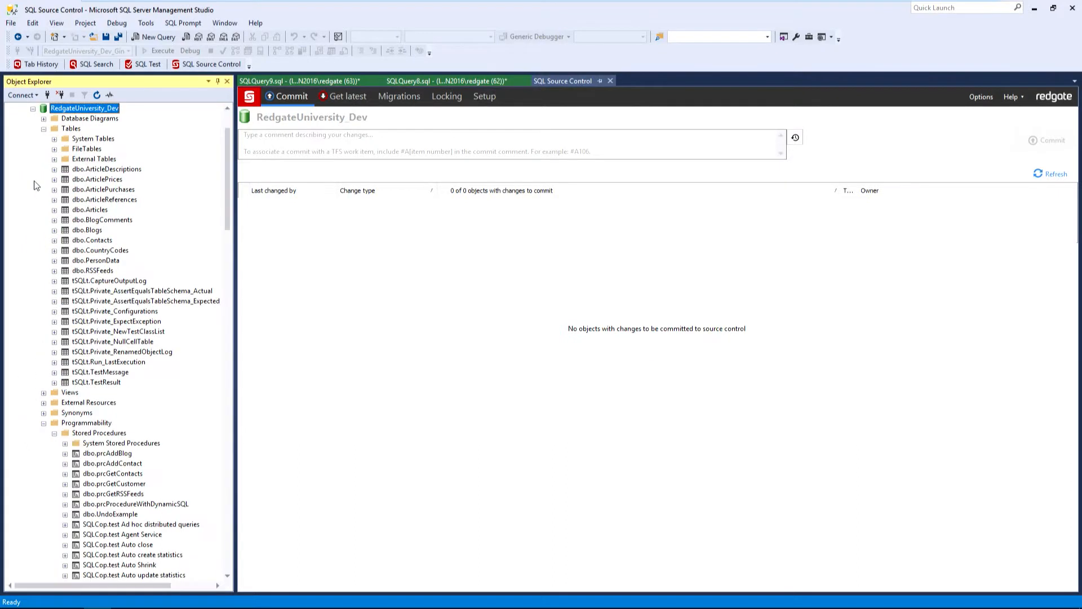
click(105, 242)
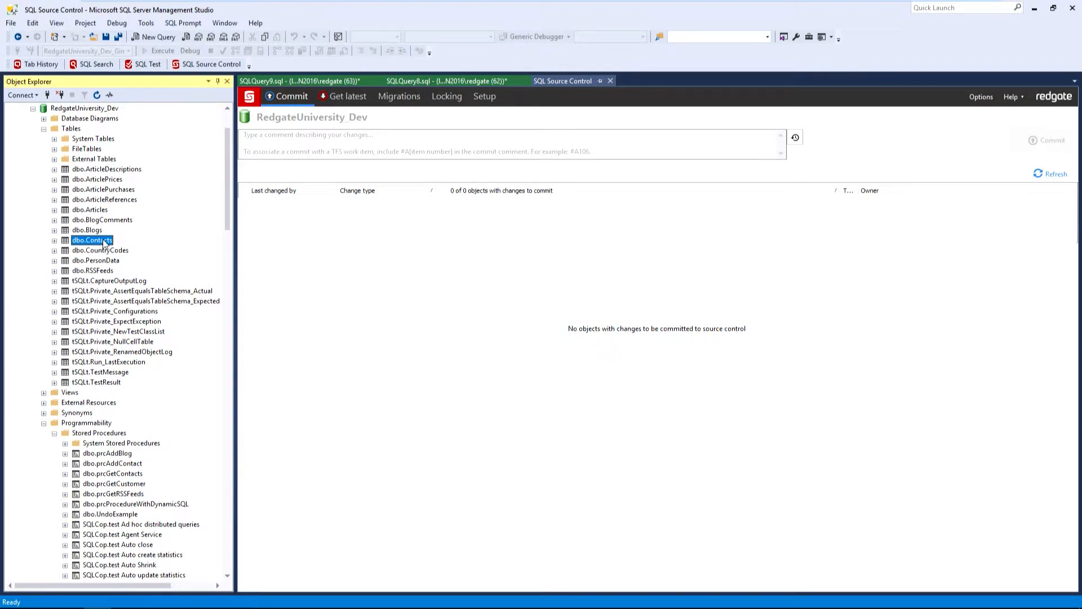
right_click(105, 244)
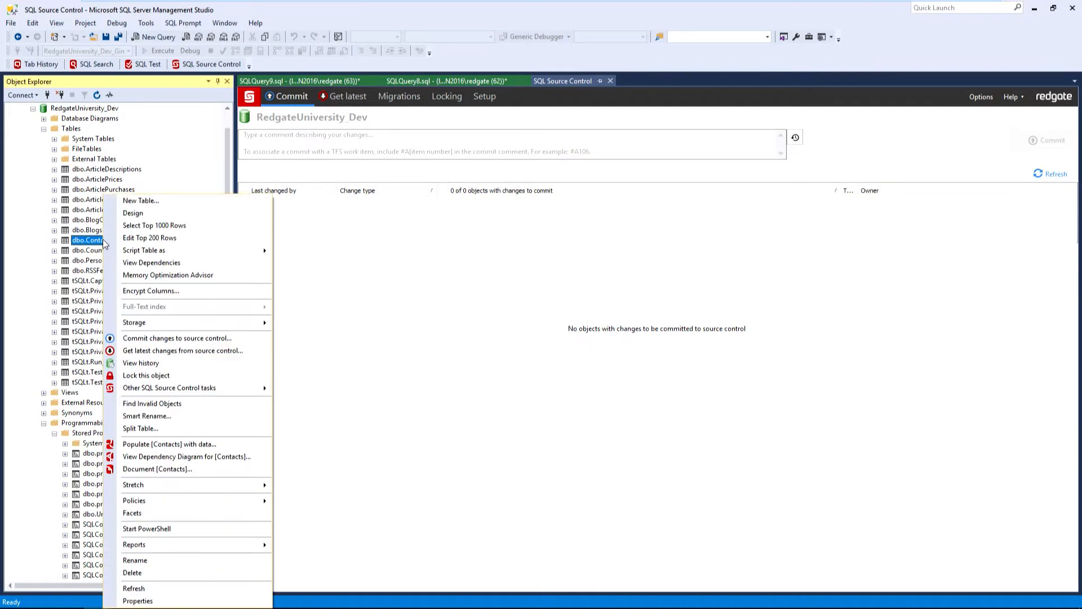
click(157, 381)
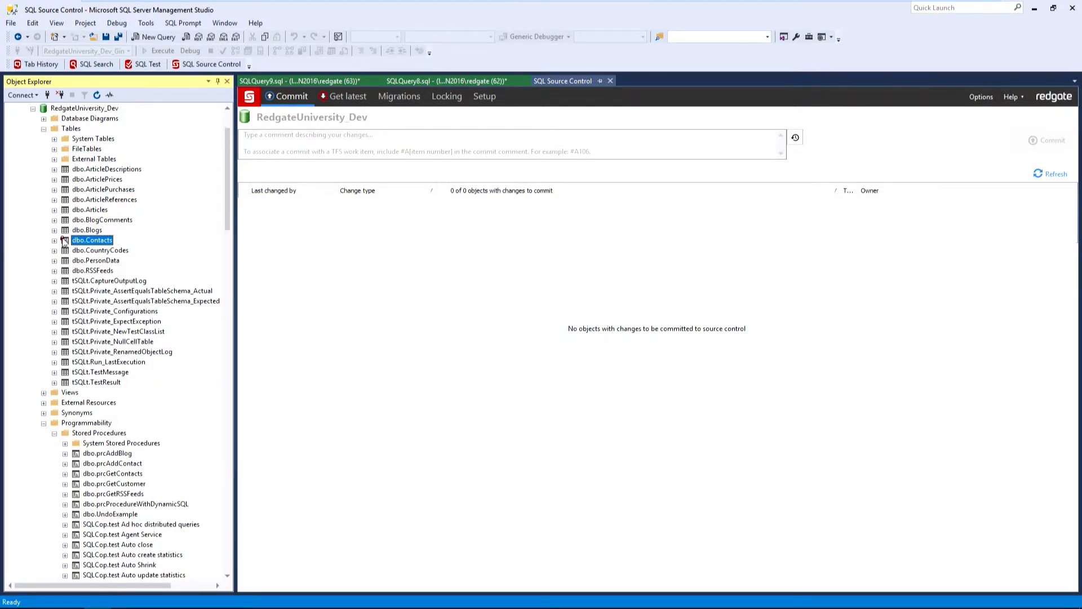
Add a nullable Facebook column of type nchar(10) to the dbo.Contacts table design and save the table.
click(54, 241)
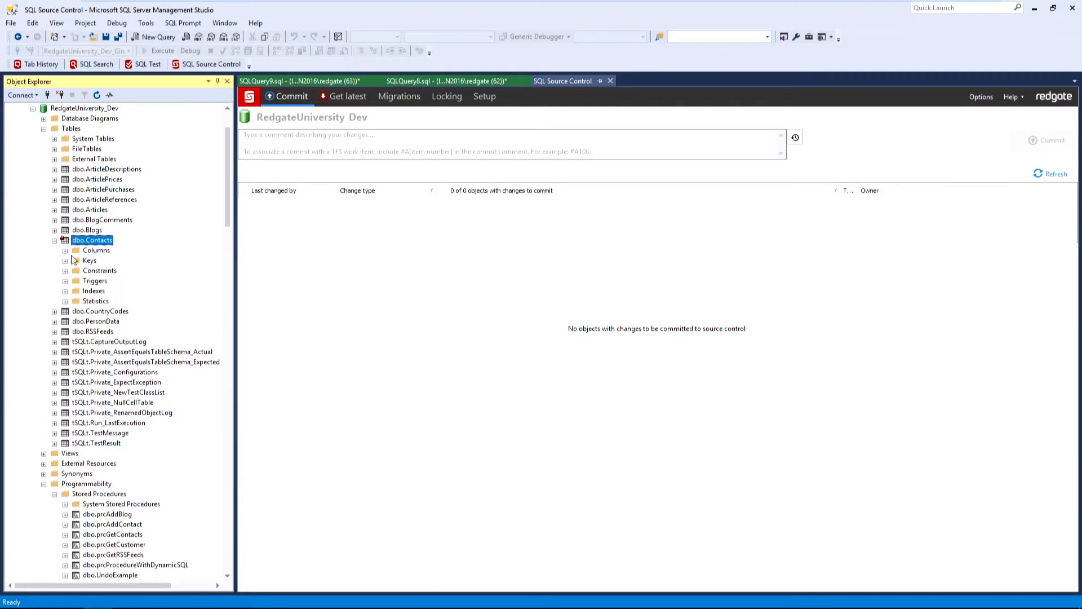
right_click(88, 243)
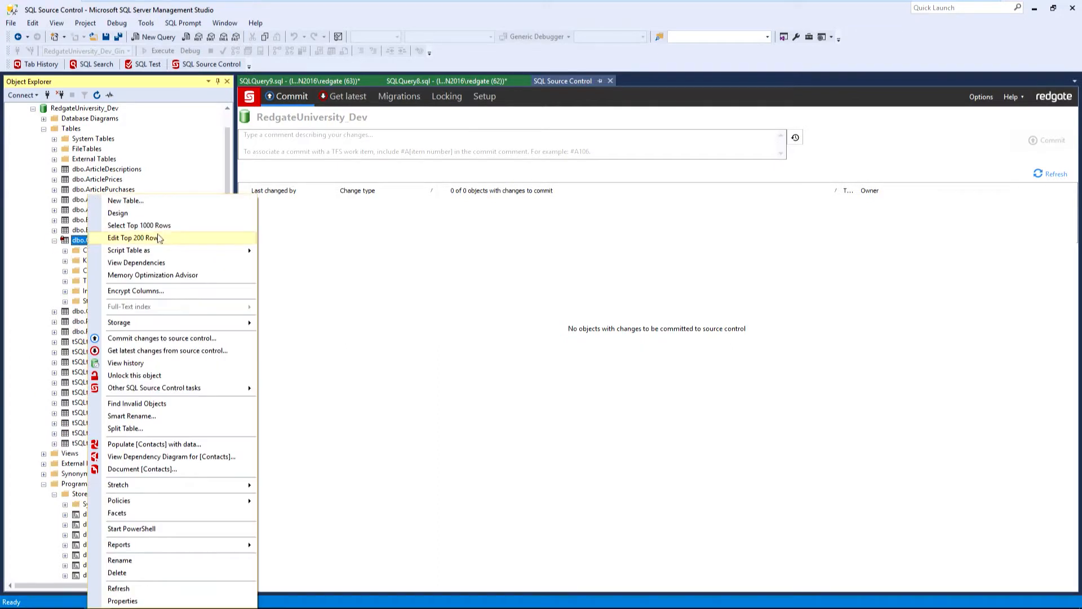
click(165, 214)
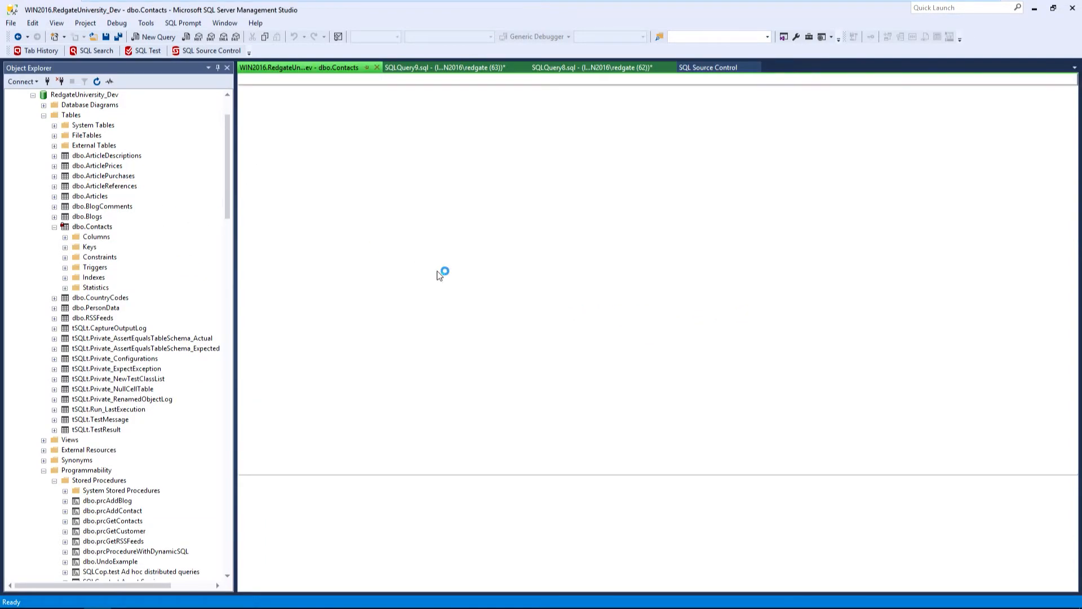
click(294, 274)
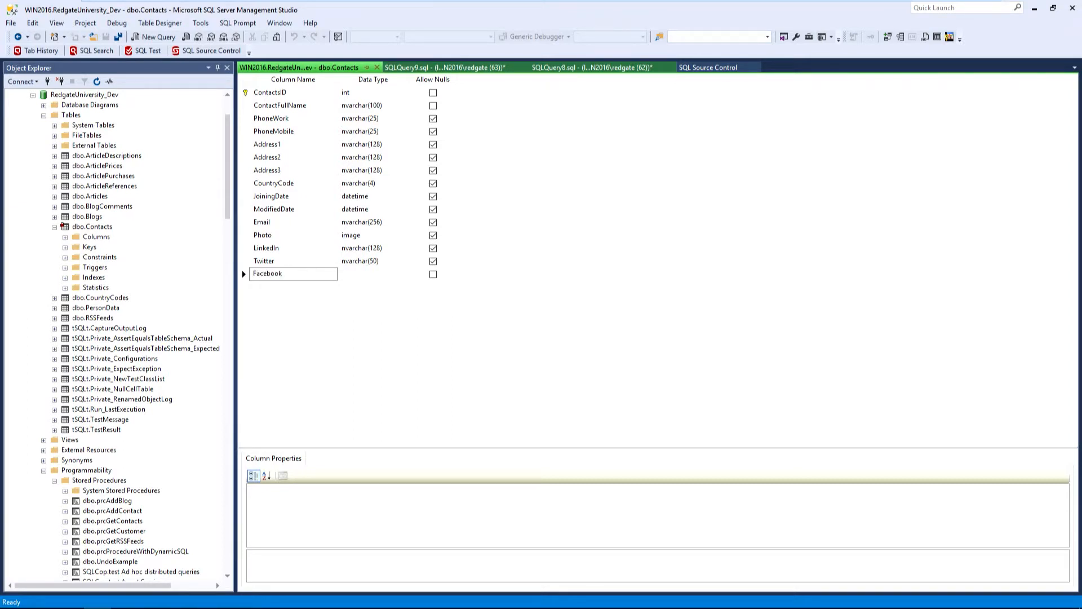
key(Tab)
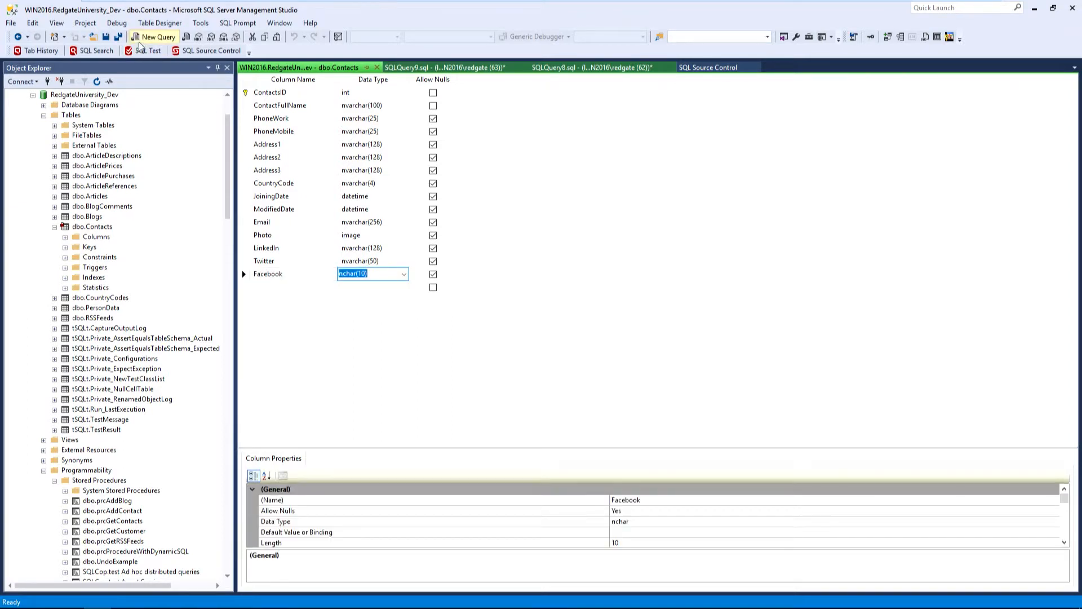
click(106, 41)
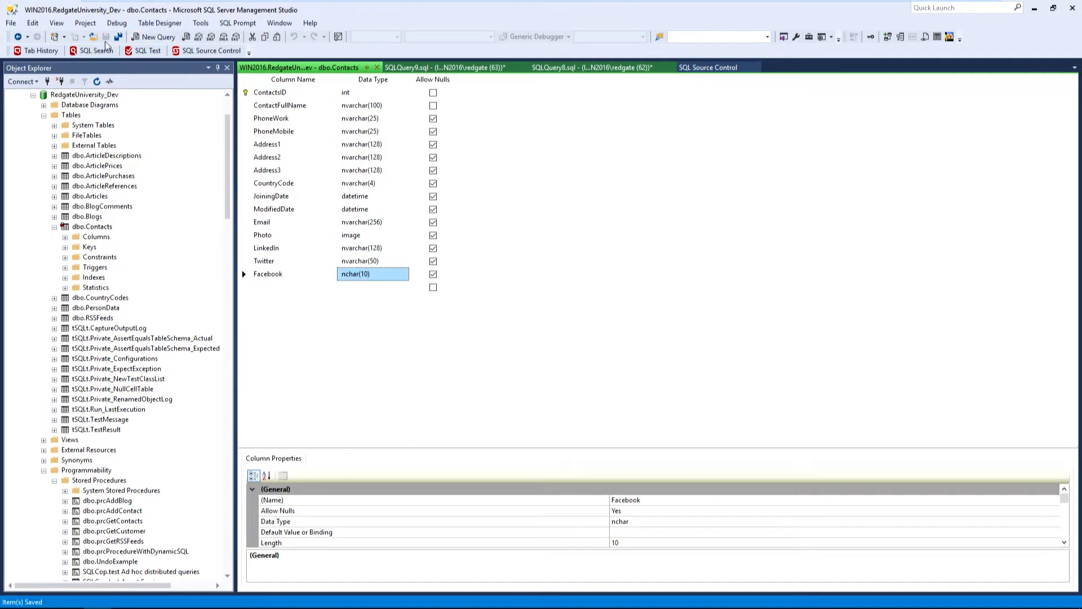
Commit the Contacts table edit in RedgateUniversity_Dev to source control with the comment "added facebook column".
right_click(85, 96)
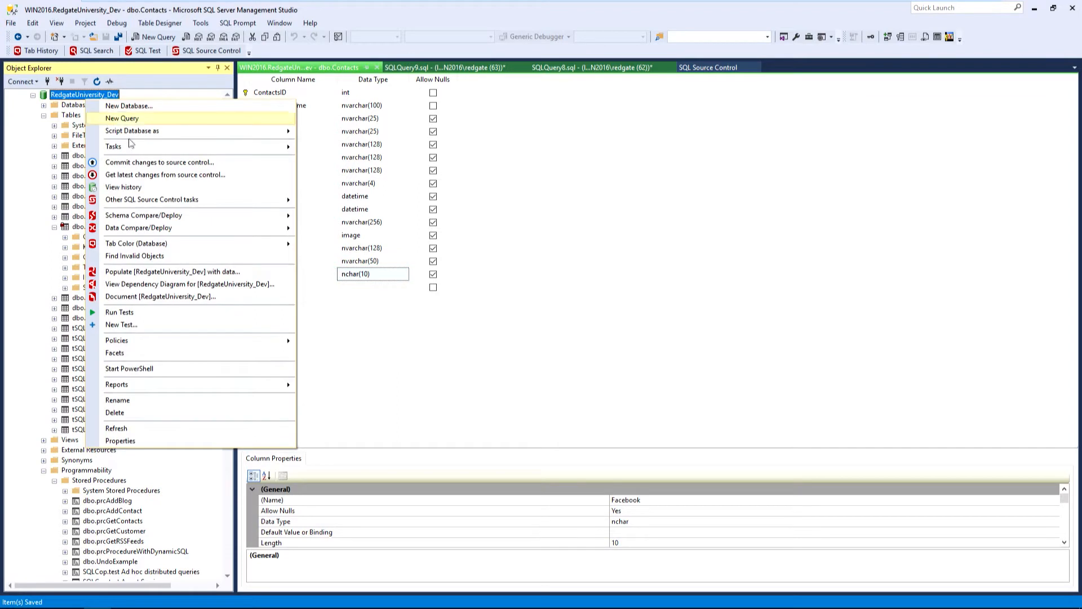
click(144, 163)
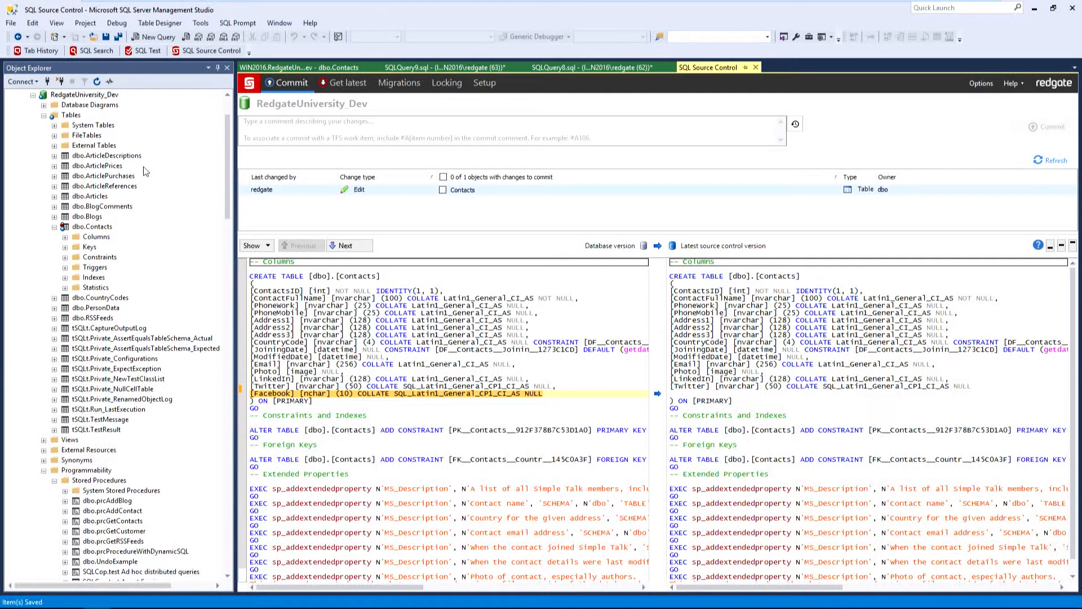
click(290, 127)
text(added faceboo)
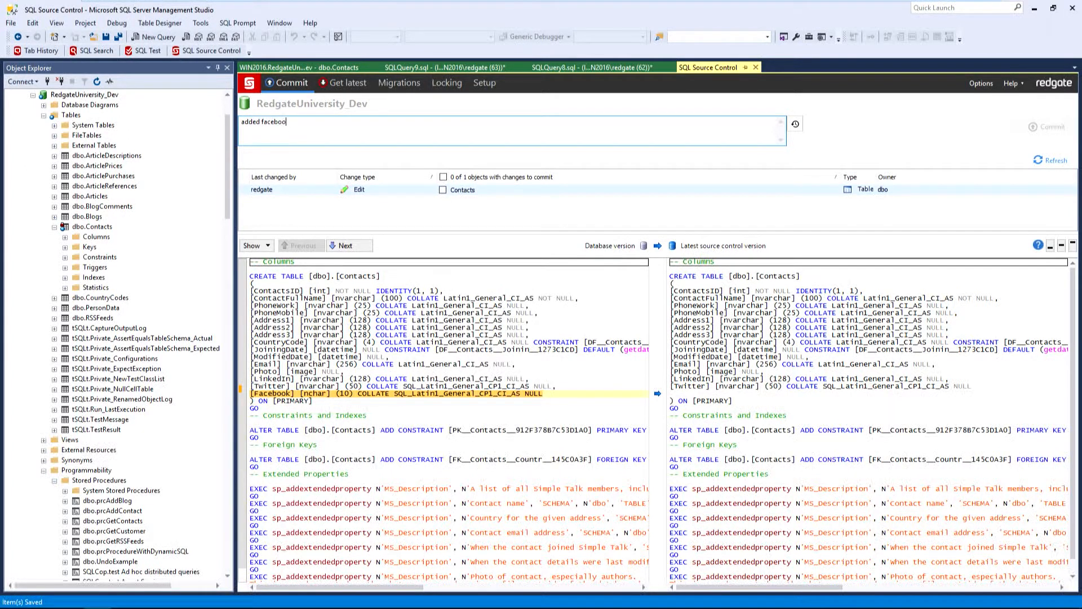
text(k column)
click(443, 176)
click(1063, 134)
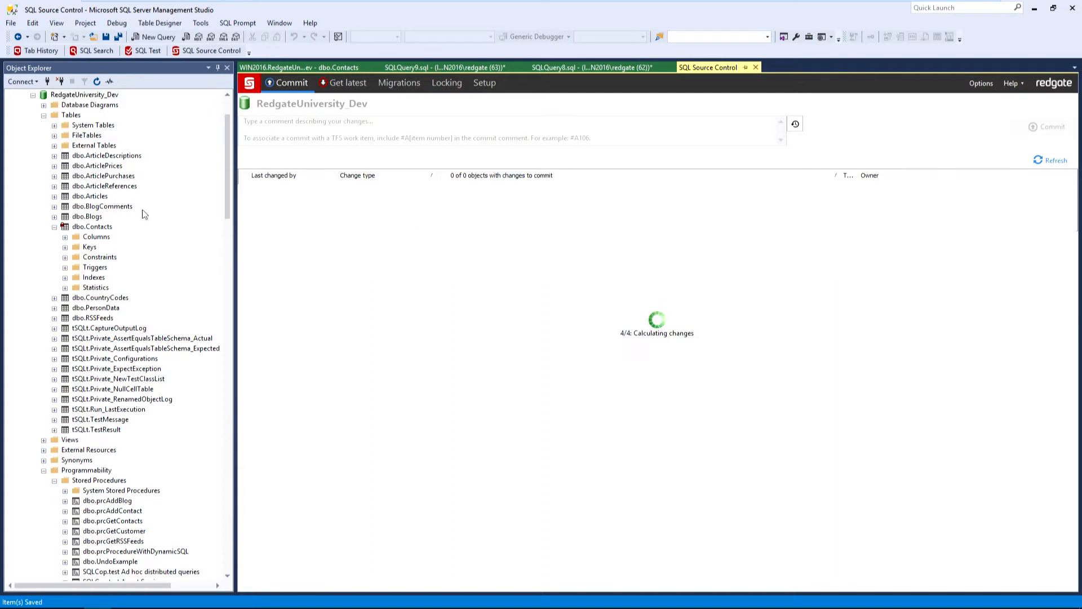
Unlock the Contacts table from the list of locked objects in RedgateUniversity_Dev.
right_click(100, 227)
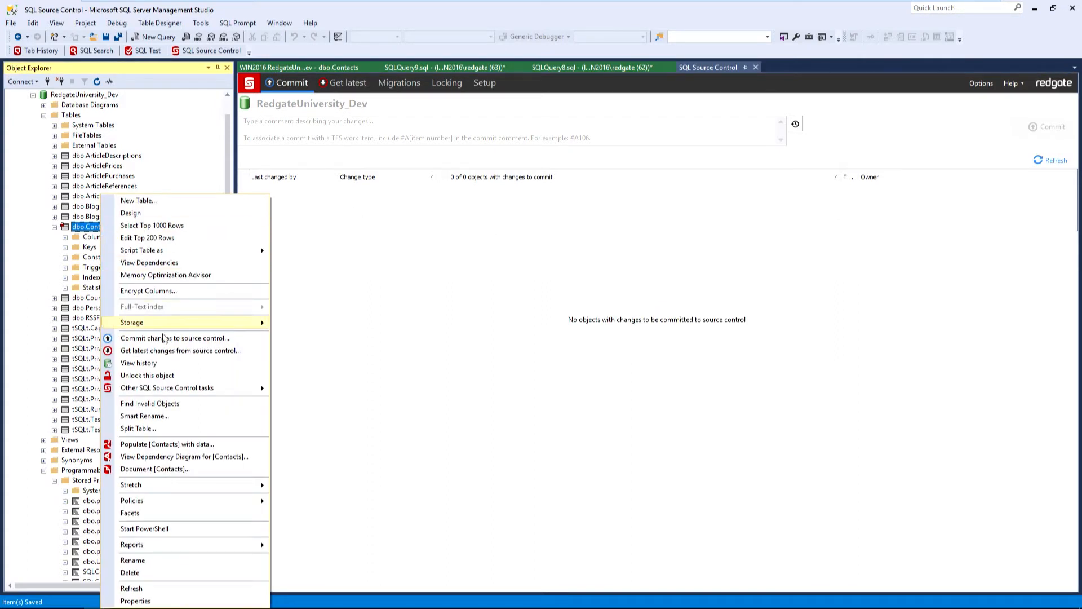
click(423, 324)
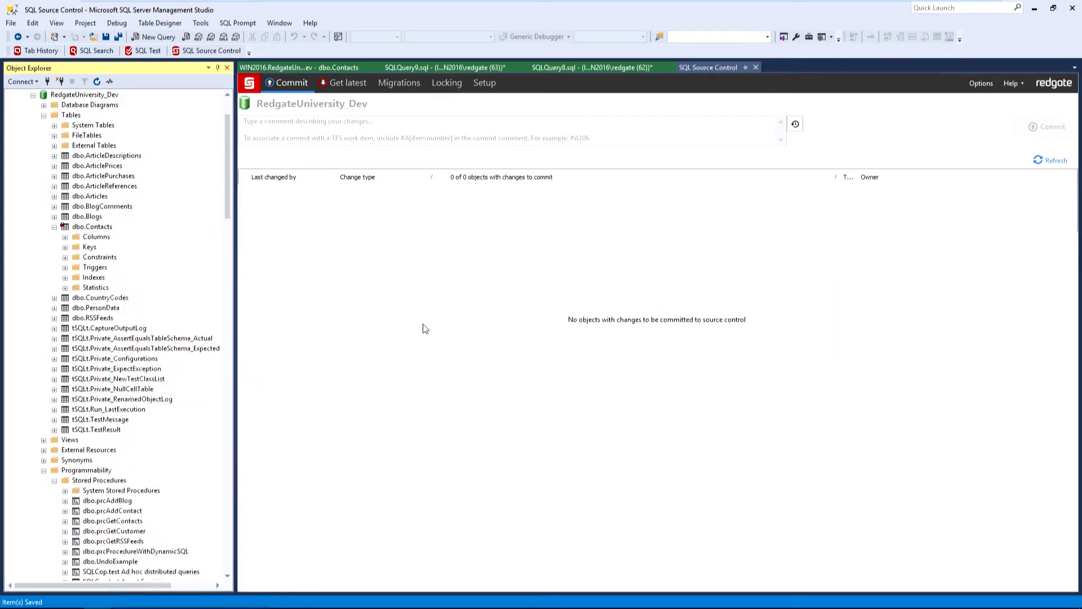
click(457, 85)
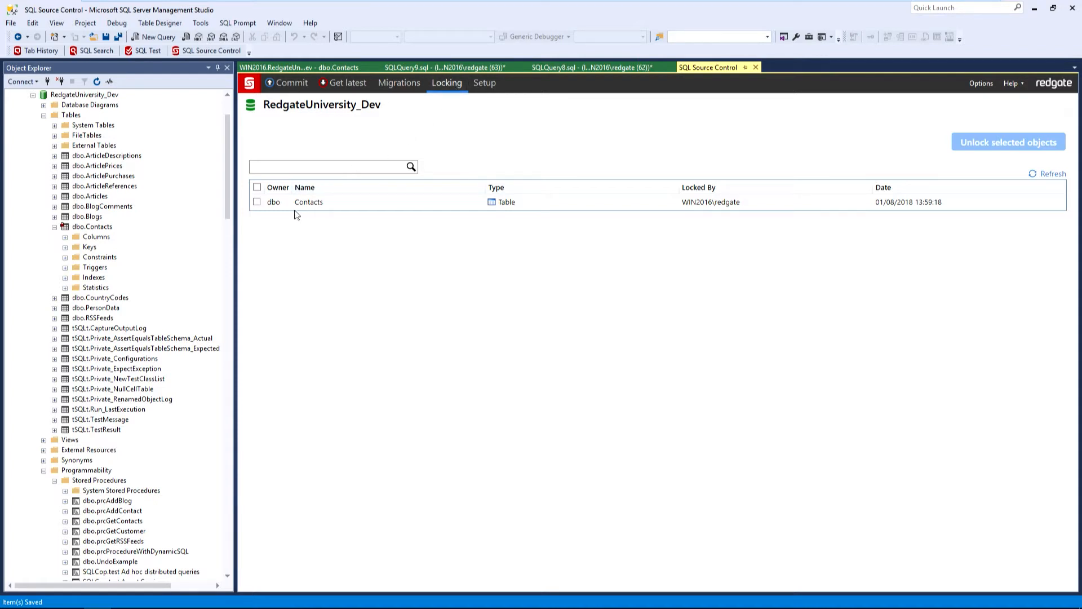
click(257, 202)
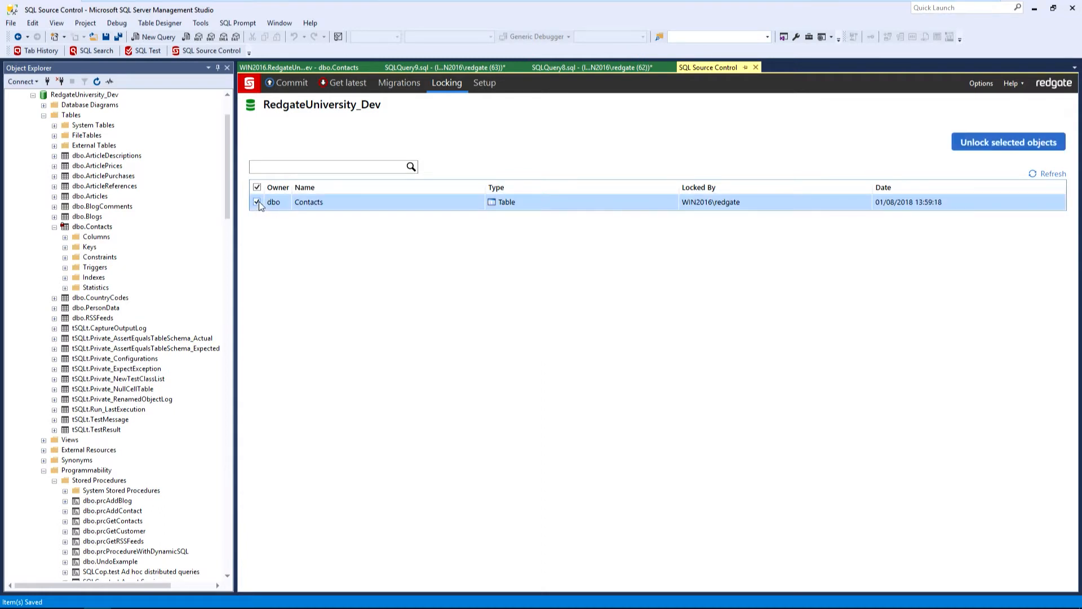
click(1017, 145)
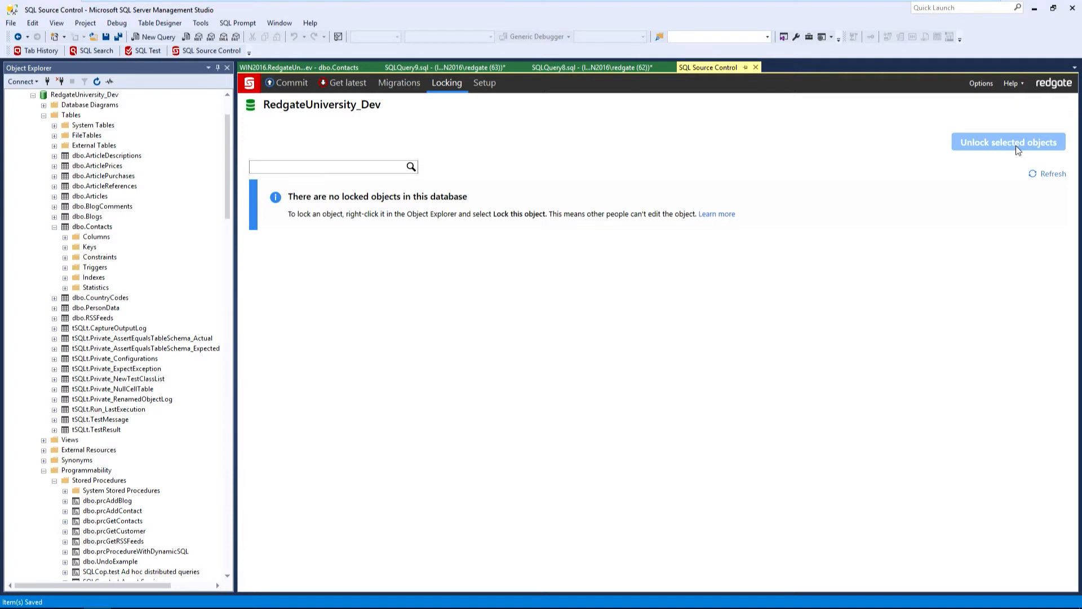